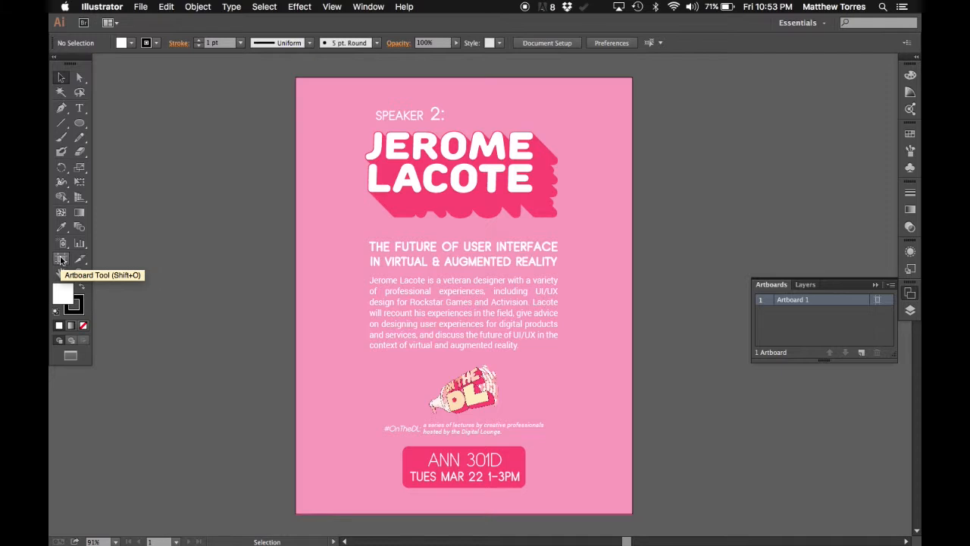
Step: Try enlarging the flyer's artboard on all four sides with the Artboard tool, and undo the resizing
click(62, 260)
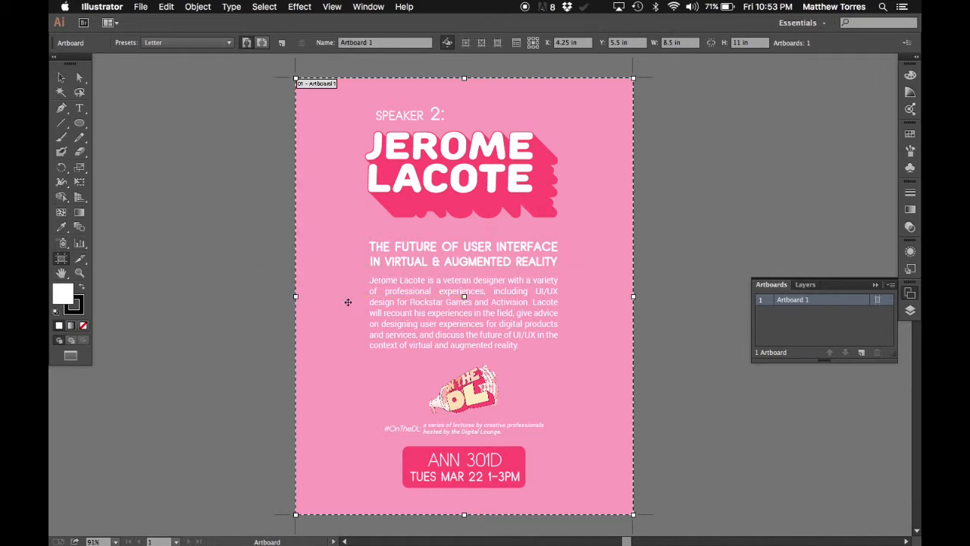
drag(296, 297, 195, 297)
drag(632, 296, 740, 296)
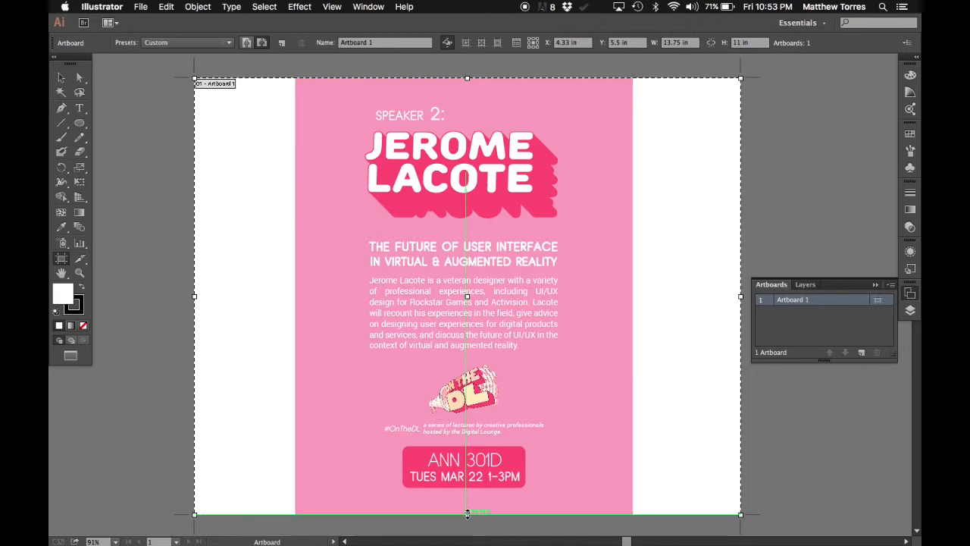
drag(467, 514, 467, 529)
scroll(520, 448, down, 3)
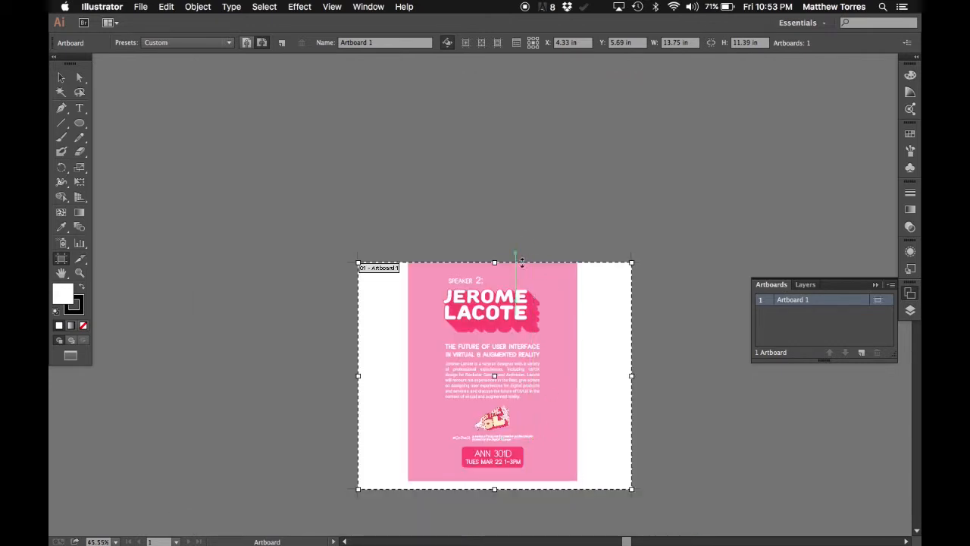
drag(495, 263, 497, 218)
key(super+z)
key(super+z)
key(super+z)
key(super+z)
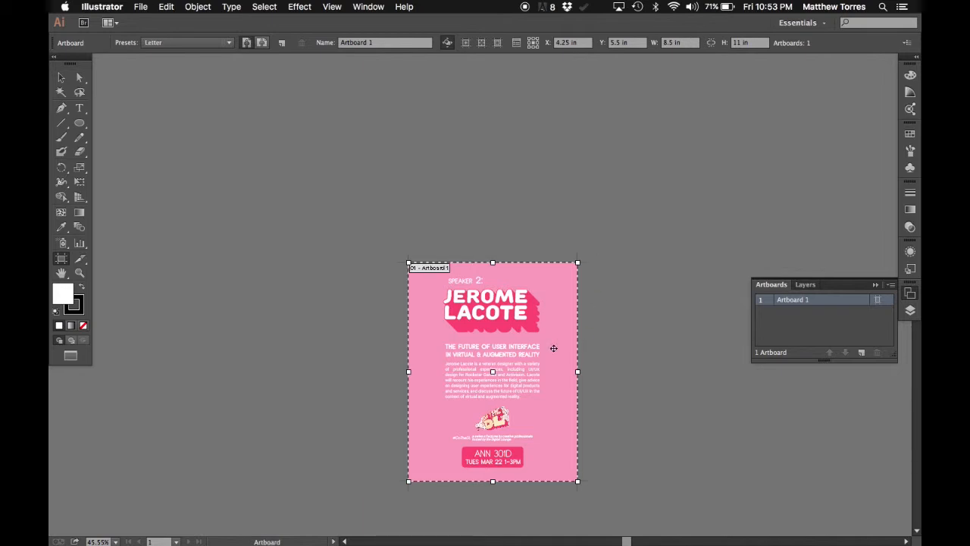
Step: Try moving the flyer's artboard around the canvas, and undo the moves
drag(556, 344, 541, 212)
key(super+z)
drag(564, 325, 537, 335)
key(super+z)
Step: Draw a second artboard about 10.25 by 3.43 in beside the flyer and adjust its position
scroll(607, 329, up, 5)
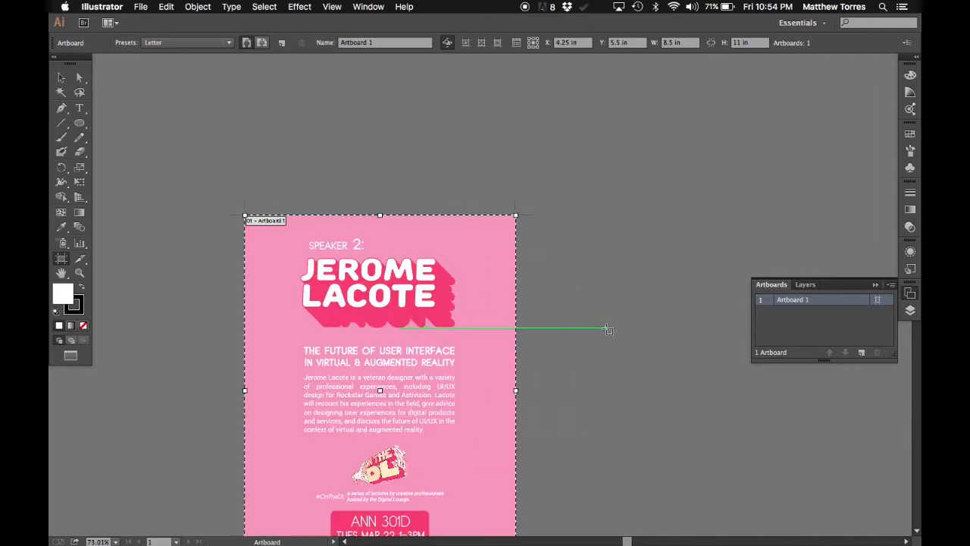
drag(567, 157, 886, 260)
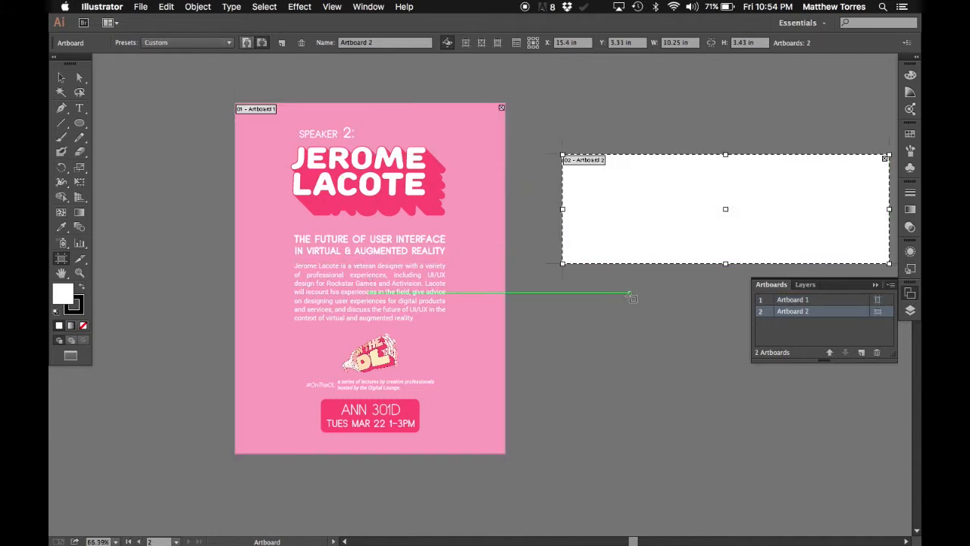
scroll(635, 294, down, 1)
mouse_move(621, 232)
mouse_down()
mouse_move(660, 265)
mouse_move(621, 242)
mouse_up()
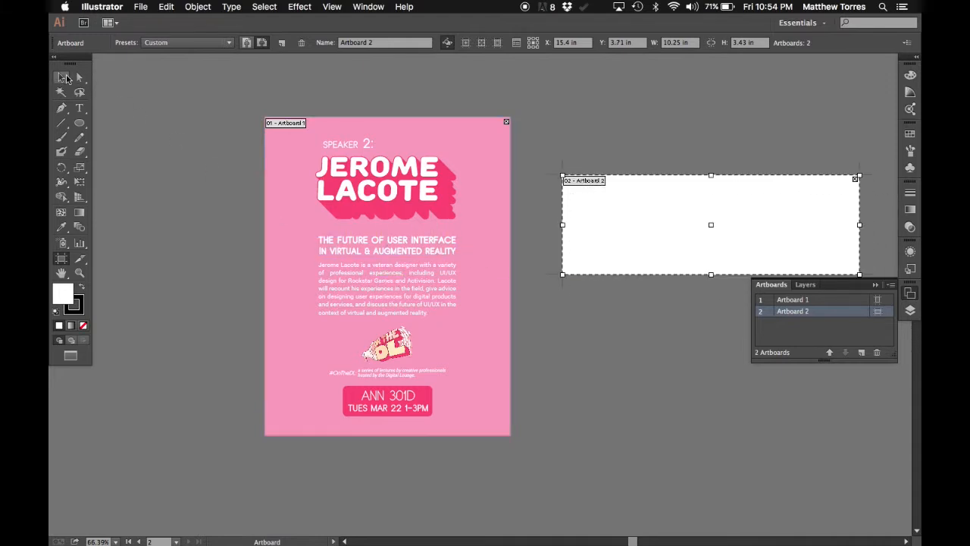
click(65, 77)
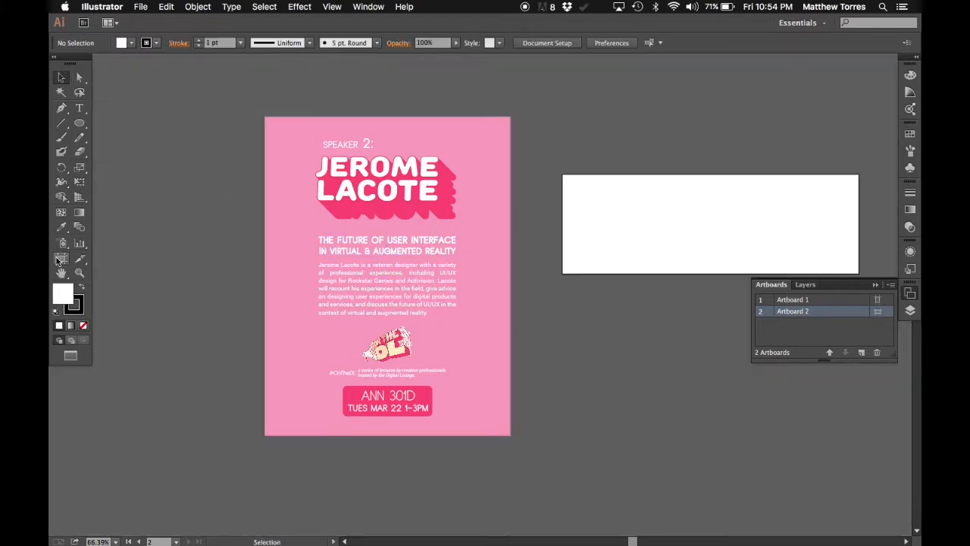
click(62, 258)
mouse_move(675, 200)
mouse_down()
mouse_move(680, 212)
mouse_move(669, 194)
mouse_up()
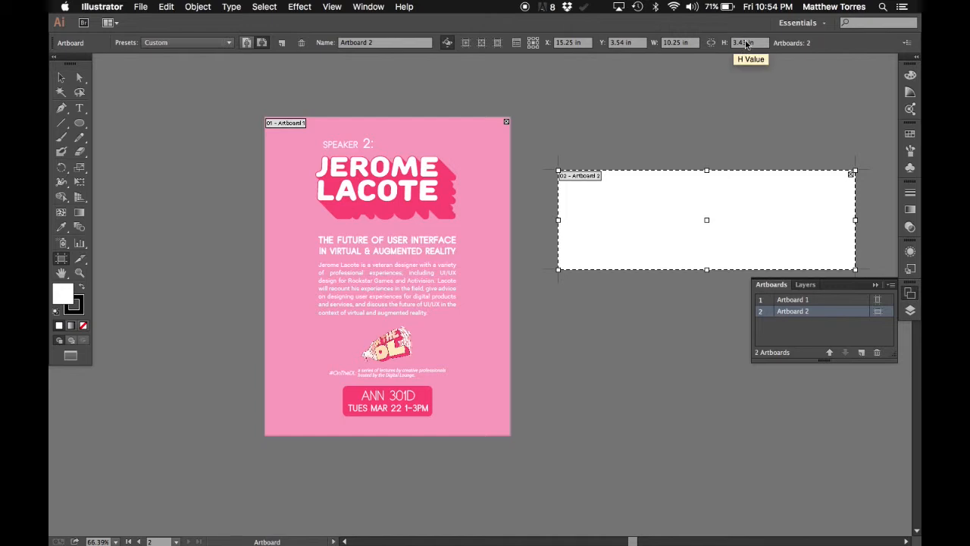
Step: Set the second artboard to 11.82 in wide and 4.37 in high, and move it lower beside the flyer
click(689, 44)
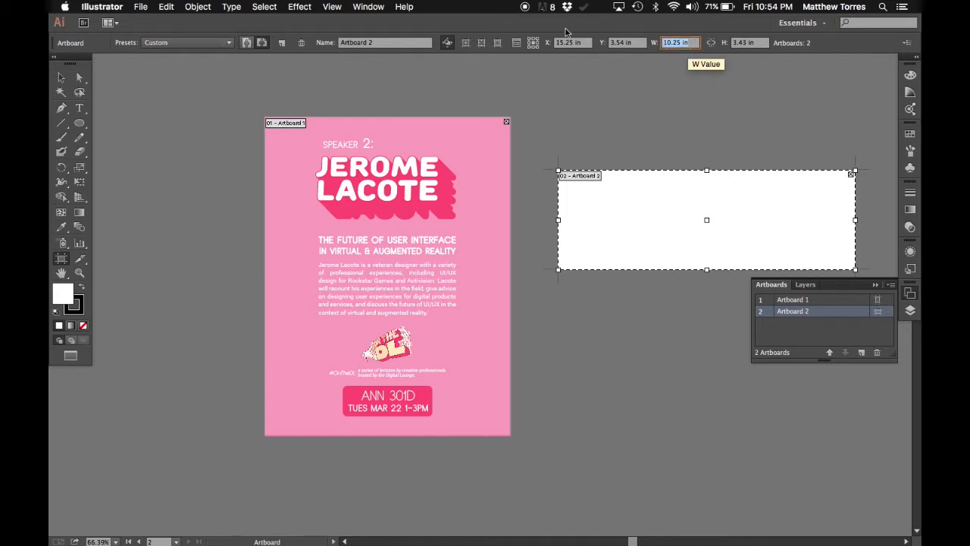
text(11.82)
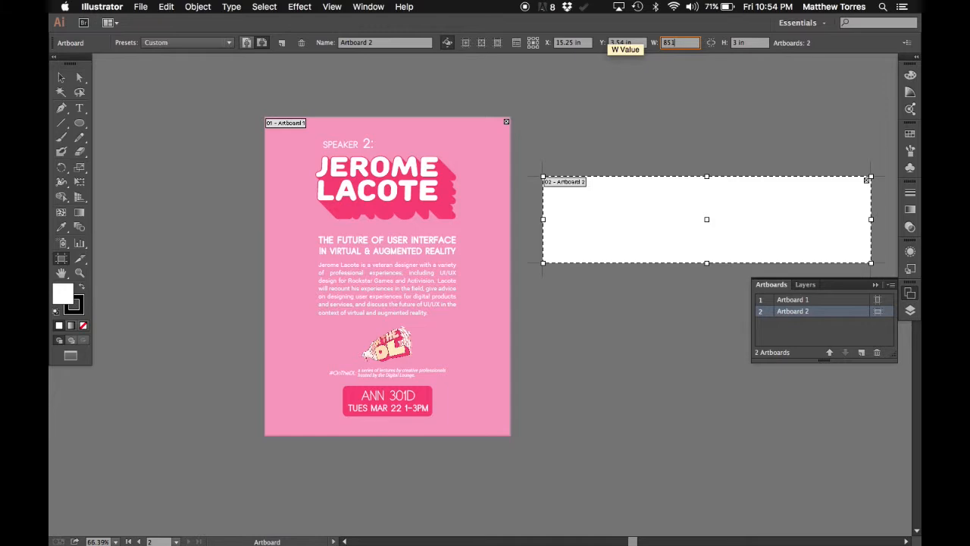
key(Tab)
text(3.37)
key(Return)
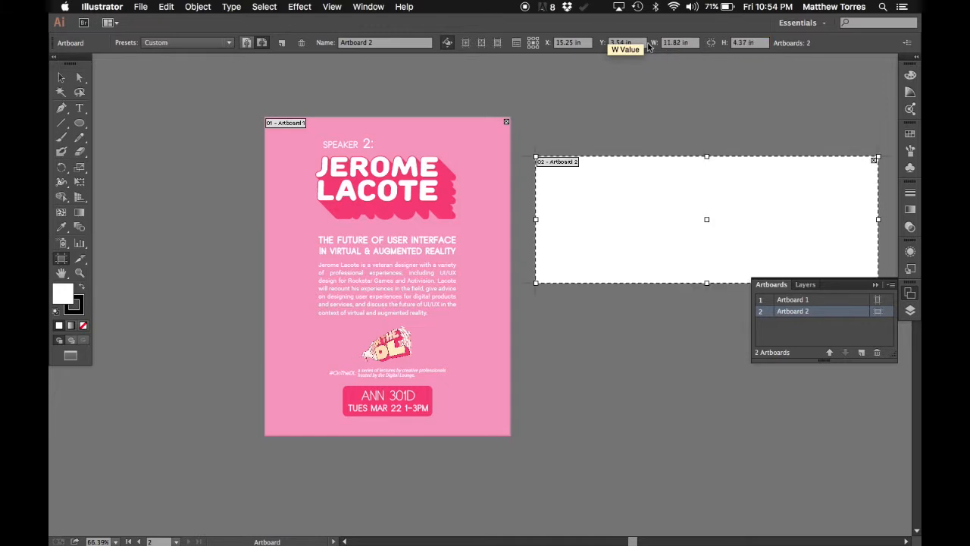
drag(680, 214, 683, 274)
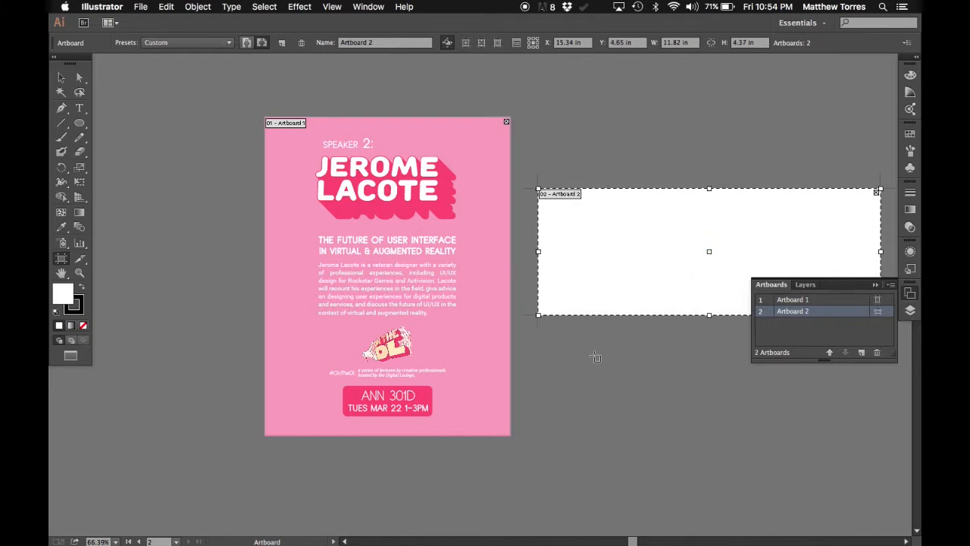
scroll(591, 355, right, 3)
scroll(592, 356, down, 1)
key(v)
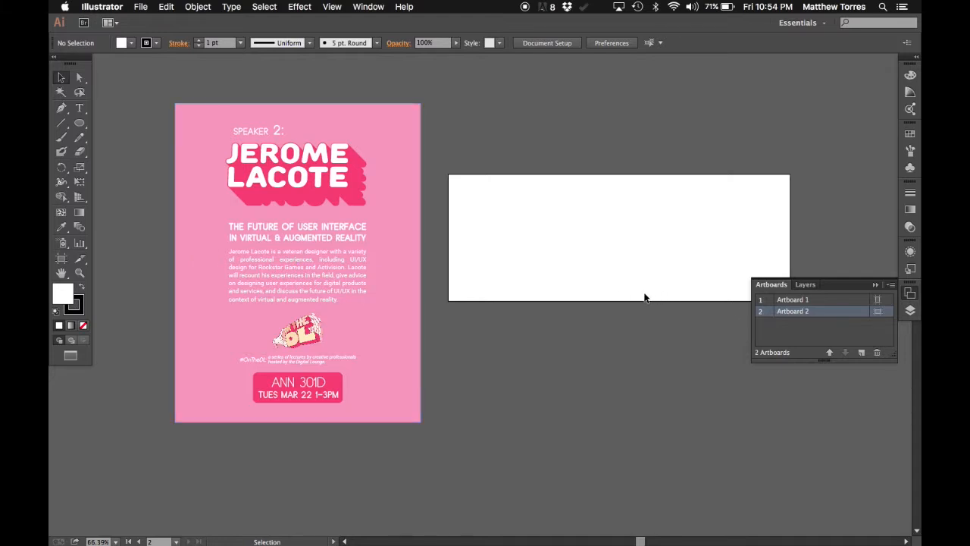
Step: Copy the flyer's pink background onto the second artboard and resize the copy to fill it exactly
click(407, 293)
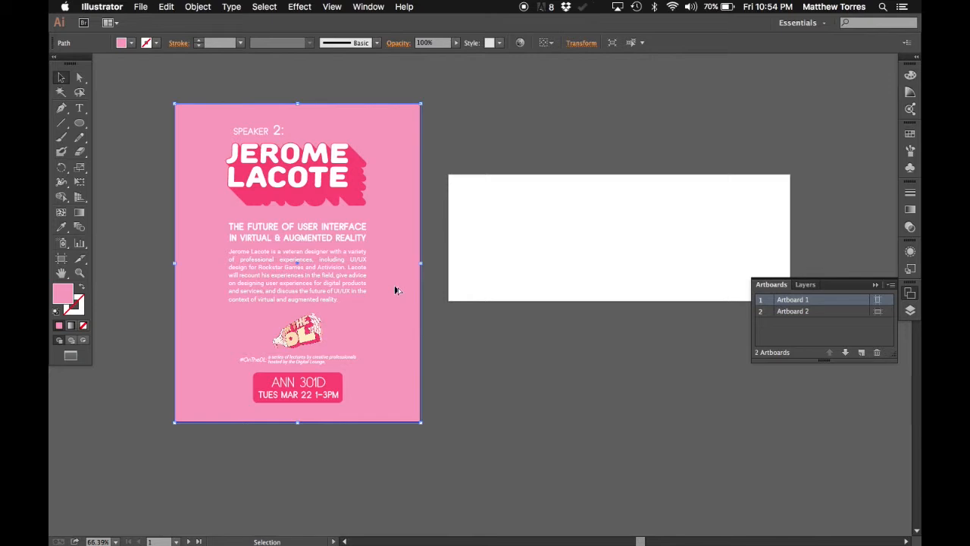
drag(394, 291, 667, 356)
scroll(659, 354, right, 3)
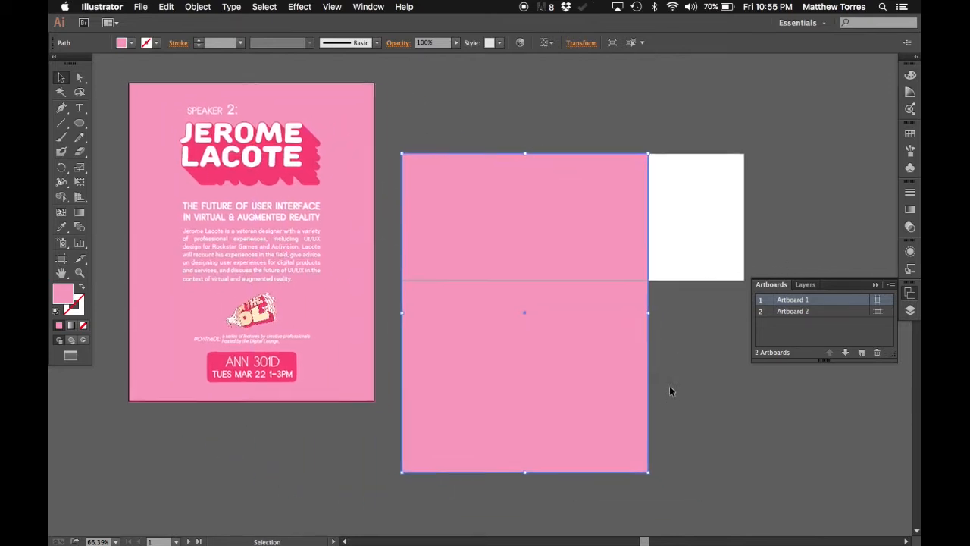
drag(643, 470, 735, 278)
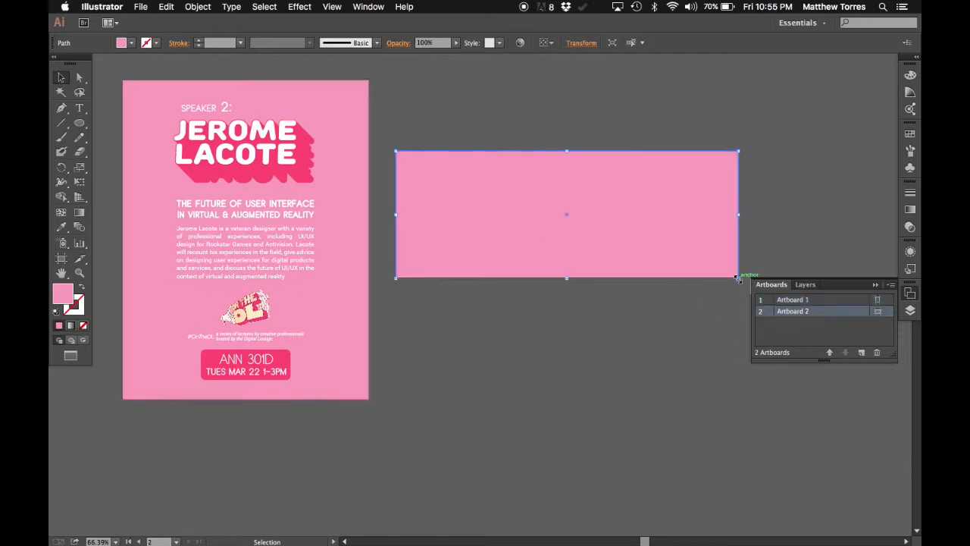
click(567, 408)
scroll(546, 401, left, 1)
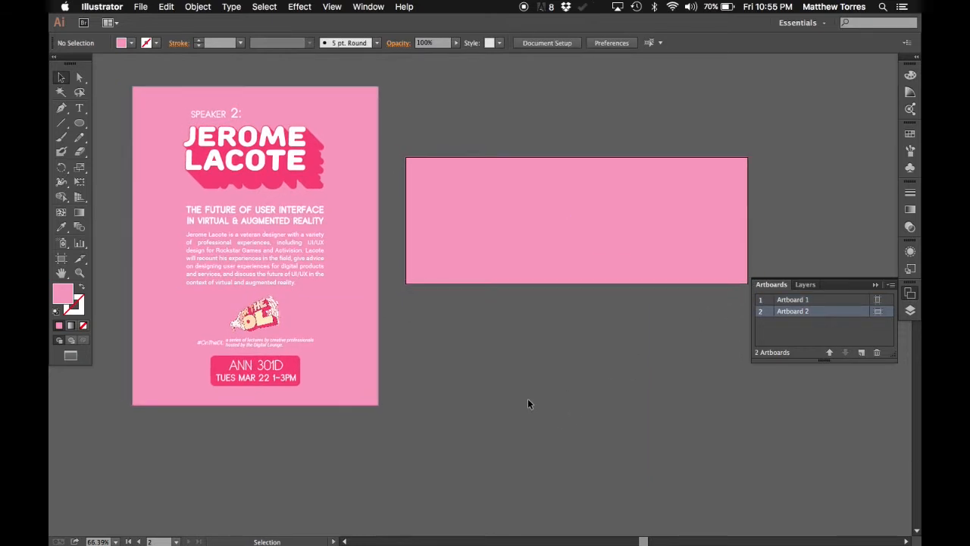
Step: Duplicate the flyer's speaker line, name title, subtitle, logo, tagline and date box outside the flyer, without the body paragraph
click(223, 117)
shift+click(257, 144)
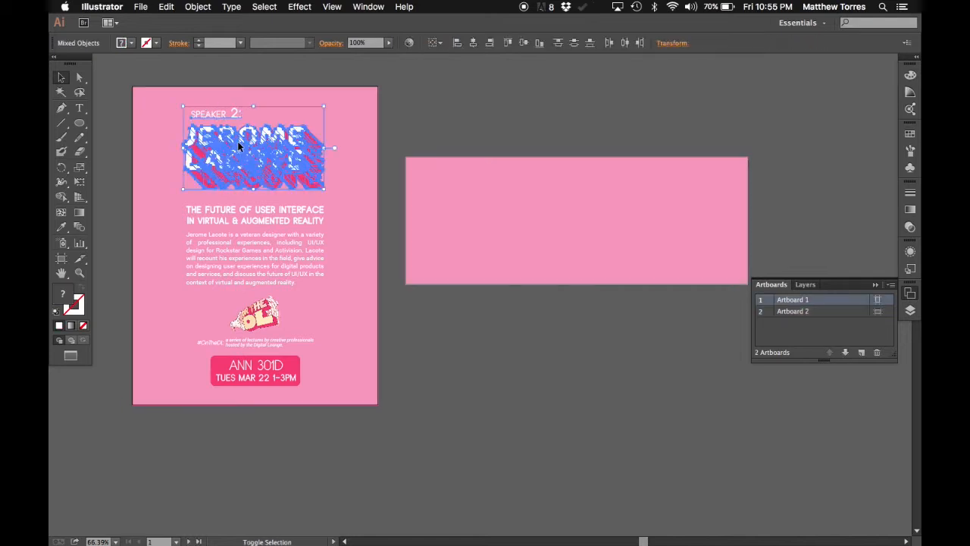
shift+click(263, 206)
shift+click(263, 209)
shift+click(257, 312)
shift+click(257, 341)
shift+click(256, 368)
scroll(420, 279, down, 5)
drag(337, 227, 447, 94)
click(513, 108)
Step: Separate the copied logo, tagline and date box from the title texts, setting both groups side by side above the pink banner
scroll(514, 109, up, 1)
drag(399, 59, 476, 119)
drag(406, 156, 581, 207)
drag(422, 80, 439, 171)
click(510, 154)
scroll(510, 154, up, 6)
scroll(510, 154, down, 3)
scroll(510, 153, left, 2)
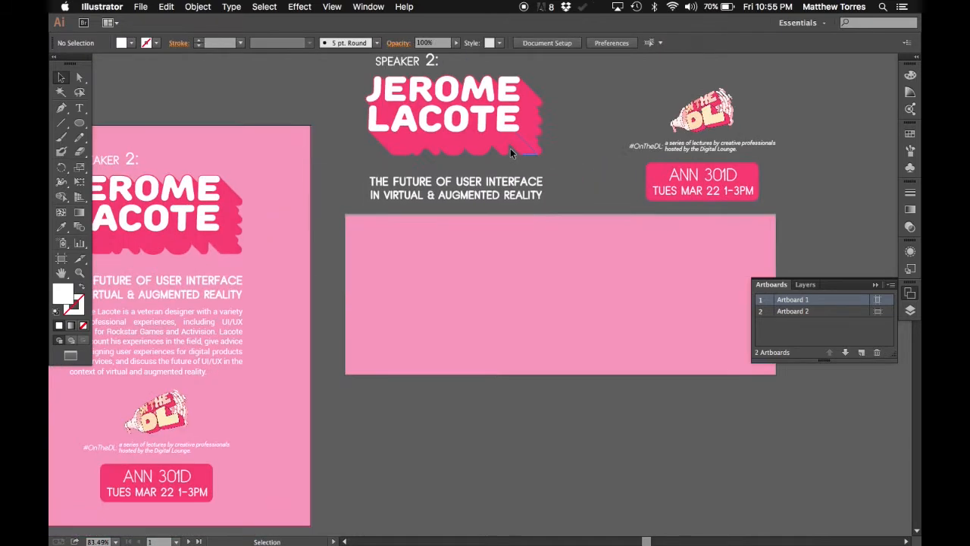
scroll(512, 154, down, 2)
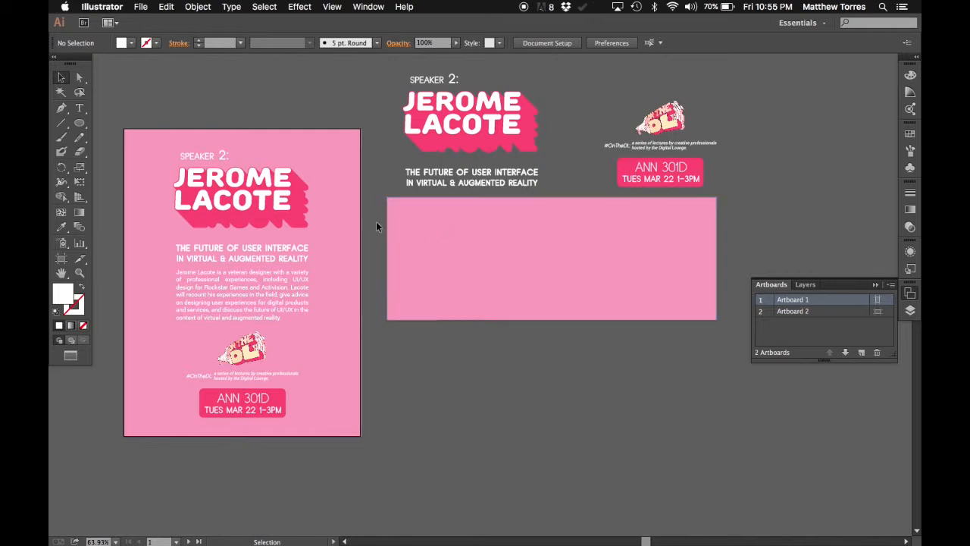
scroll(375, 220, left, 2)
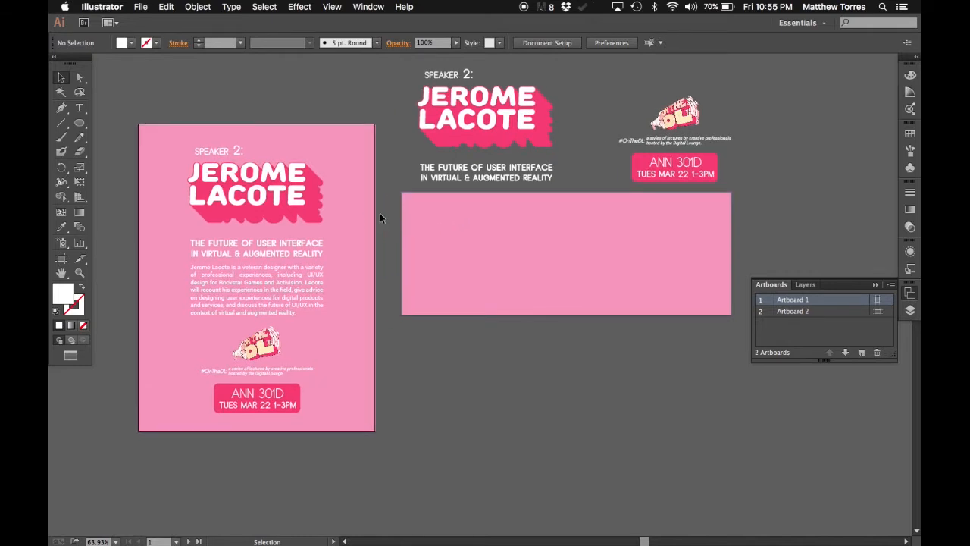
Step: Arrange the copies on the banner with the speaker title on the left and the subtitle above the logo and date box on the right
drag(407, 70, 509, 249)
drag(513, 169, 659, 218)
drag(678, 168, 659, 266)
drag(684, 118, 652, 269)
drag(600, 270, 607, 270)
Step: Fine-tune the position of the banner's subtitle, logo and date box, and place the tagline beneath the name title
click(656, 267)
drag(638, 224, 645, 231)
click(652, 262)
shift+click(598, 265)
shift+click(665, 222)
drag(674, 141, 485, 296)
drag(644, 235, 644, 245)
click(825, 222)
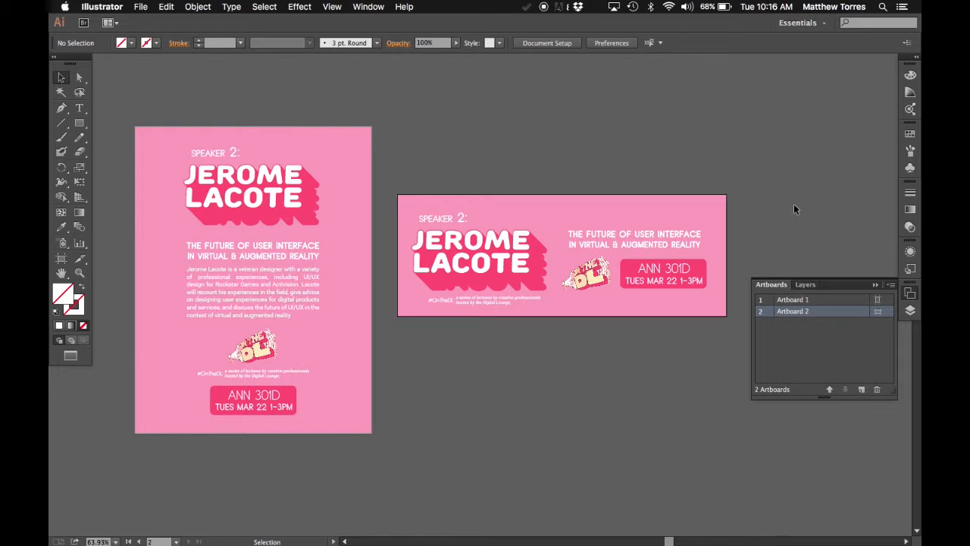
Step: Export only artboard 2 as artboardflyerdemo.png in PNG format, with Use Artboards enabled and the range at 2
click(140, 7)
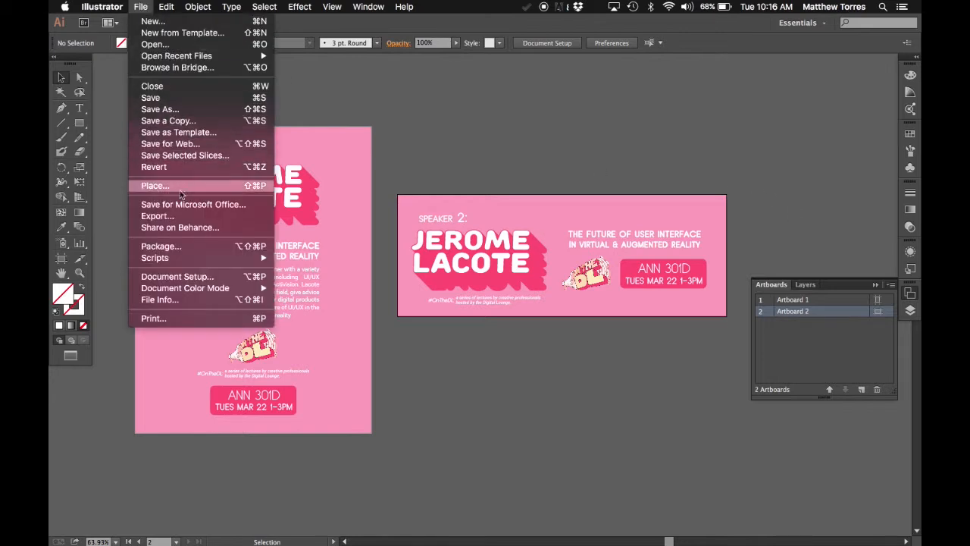
click(155, 215)
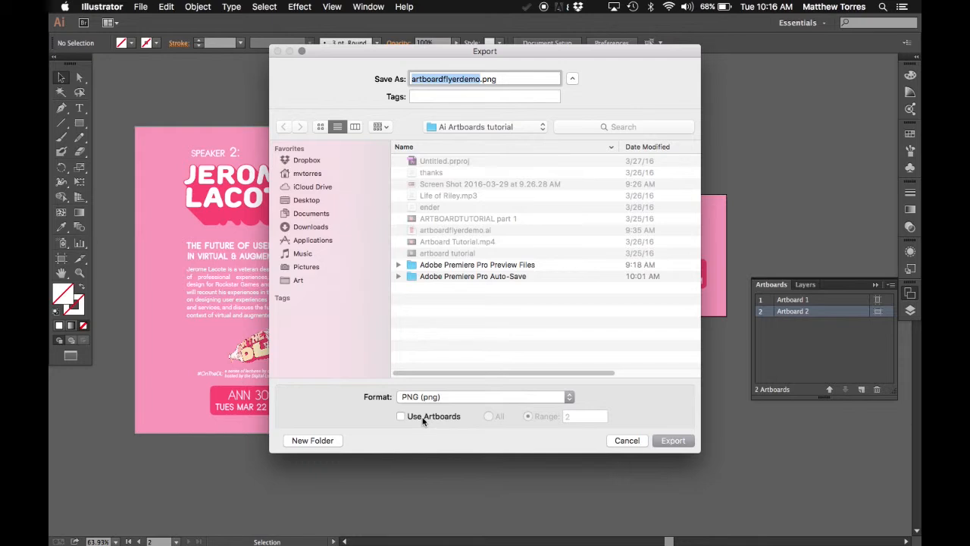
drag(376, 56, 452, 74)
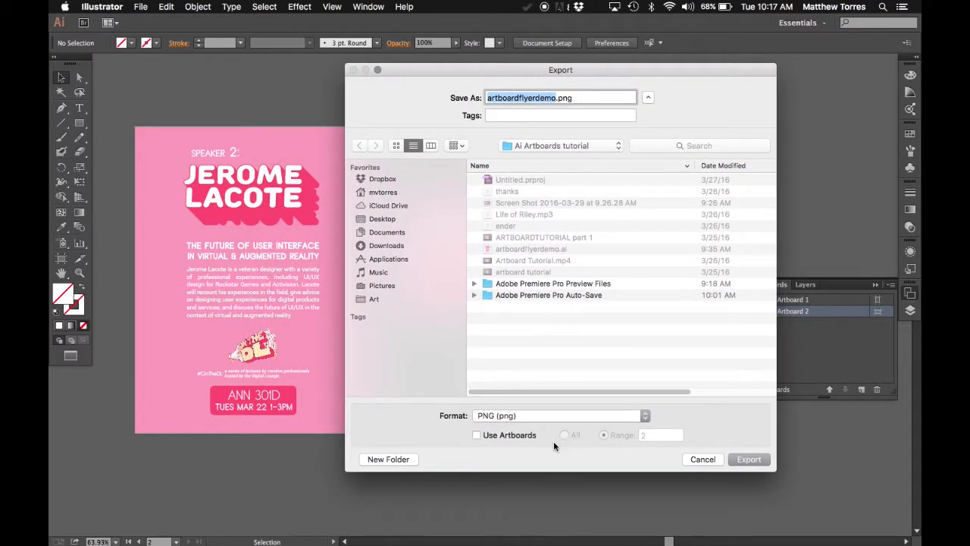
click(509, 436)
drag(436, 69, 537, 363)
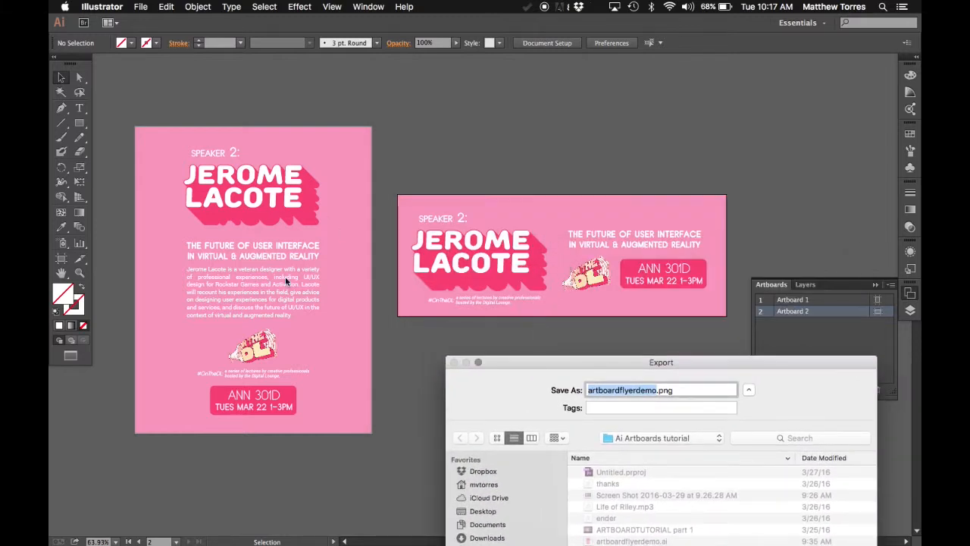
drag(553, 361, 422, 95)
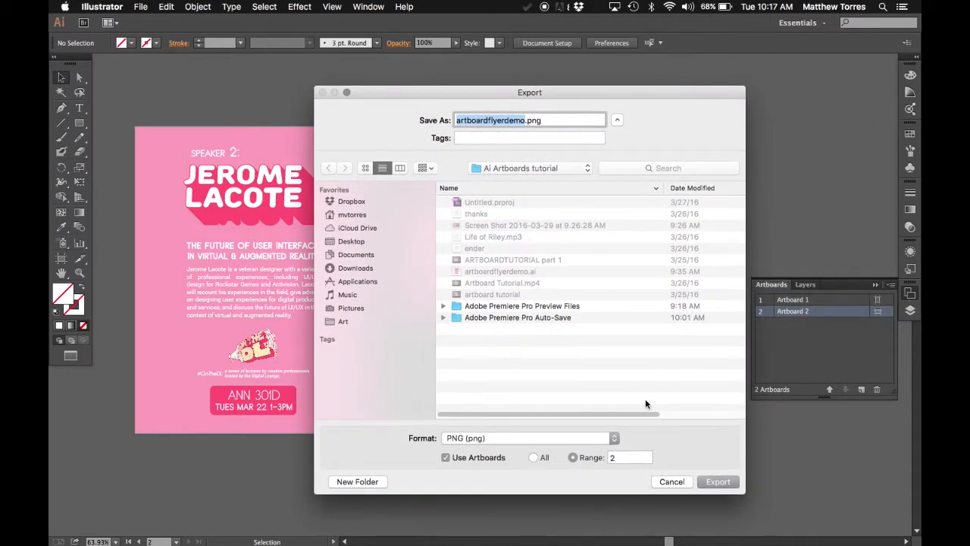
drag(523, 100, 332, 96)
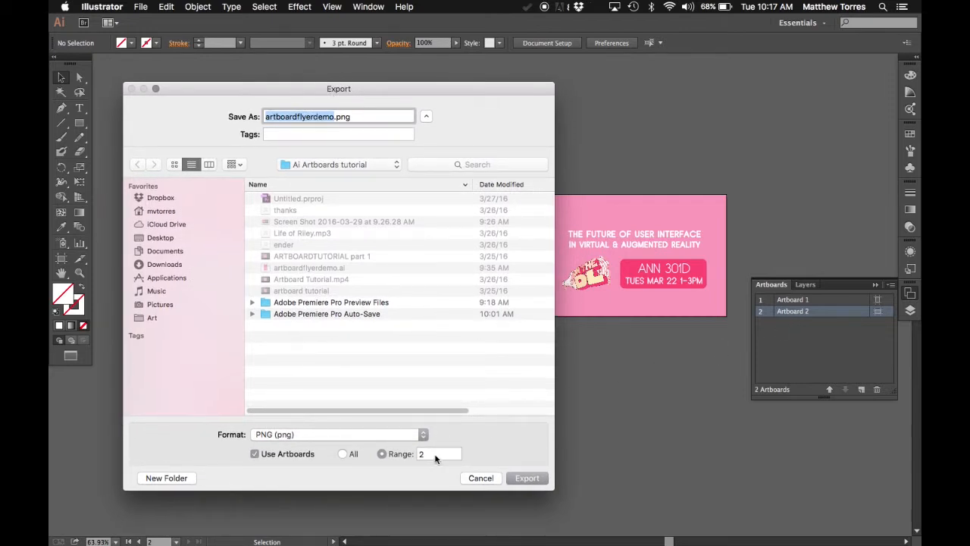
click(428, 455)
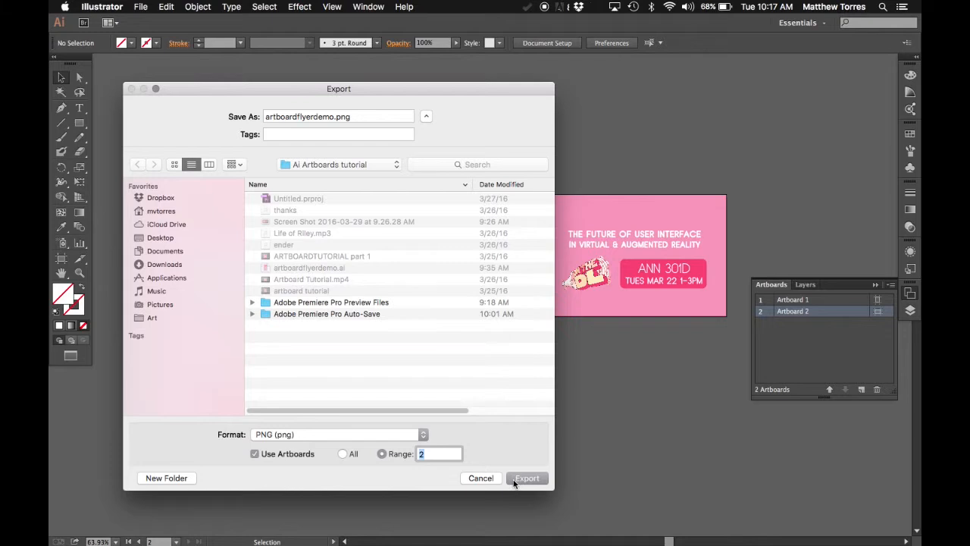
click(514, 483)
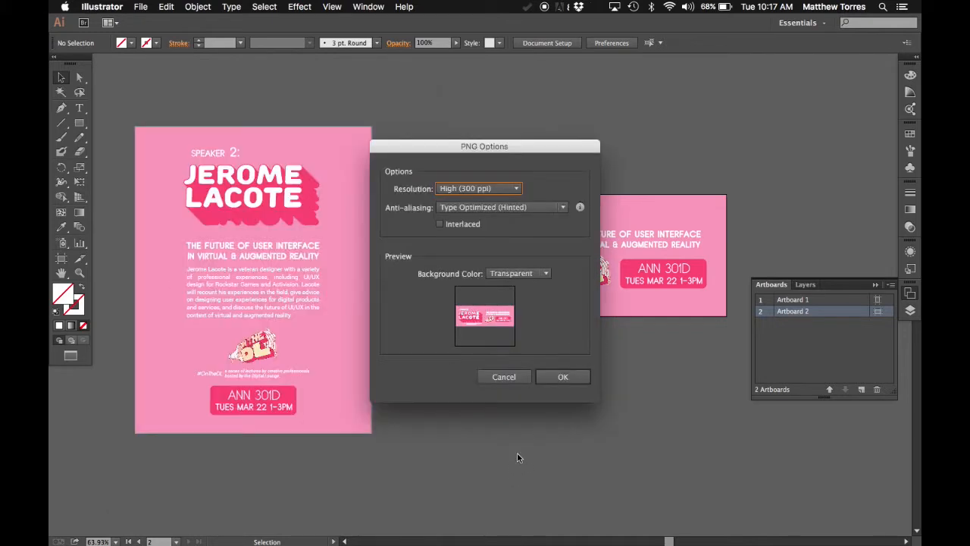
Step: Set the PNG export resolution to Screen (72 ppi)
click(475, 192)
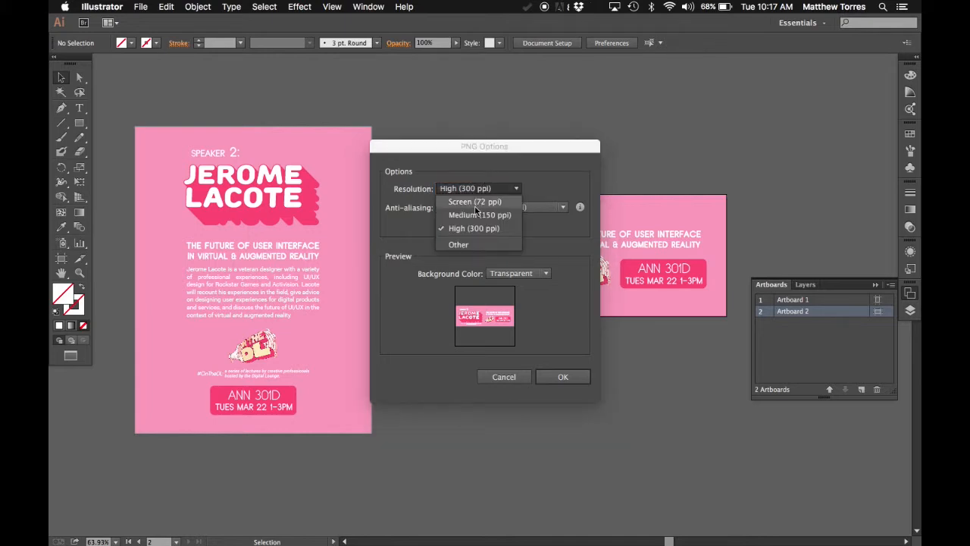
click(475, 203)
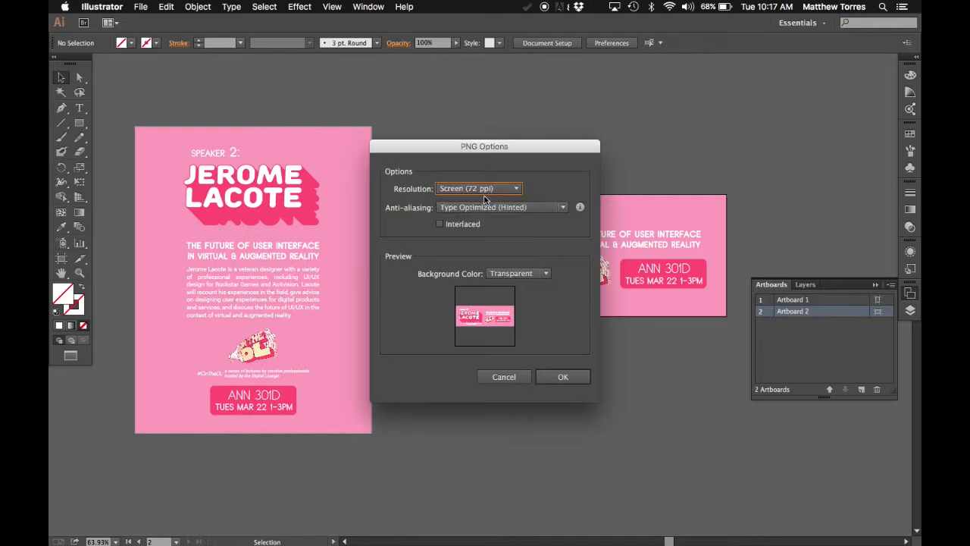
click(479, 187)
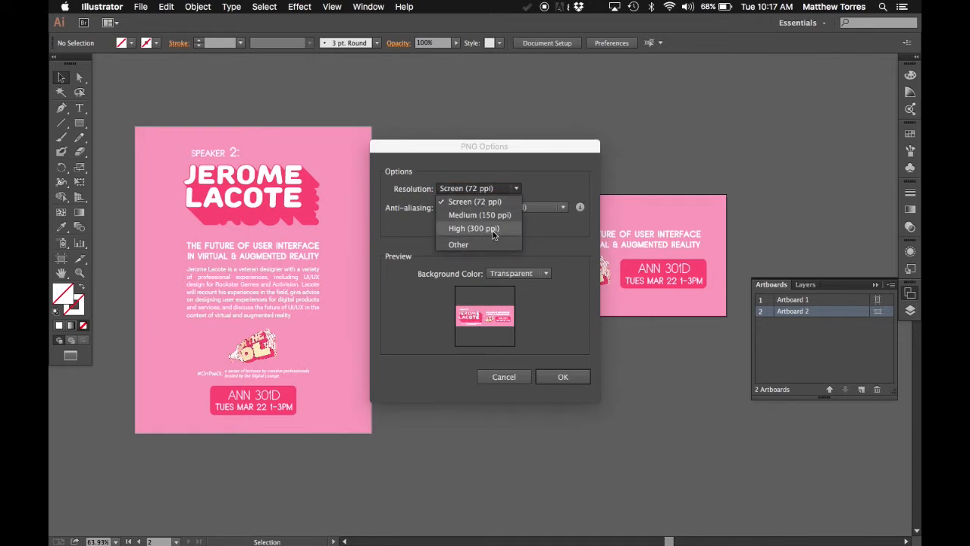
click(491, 202)
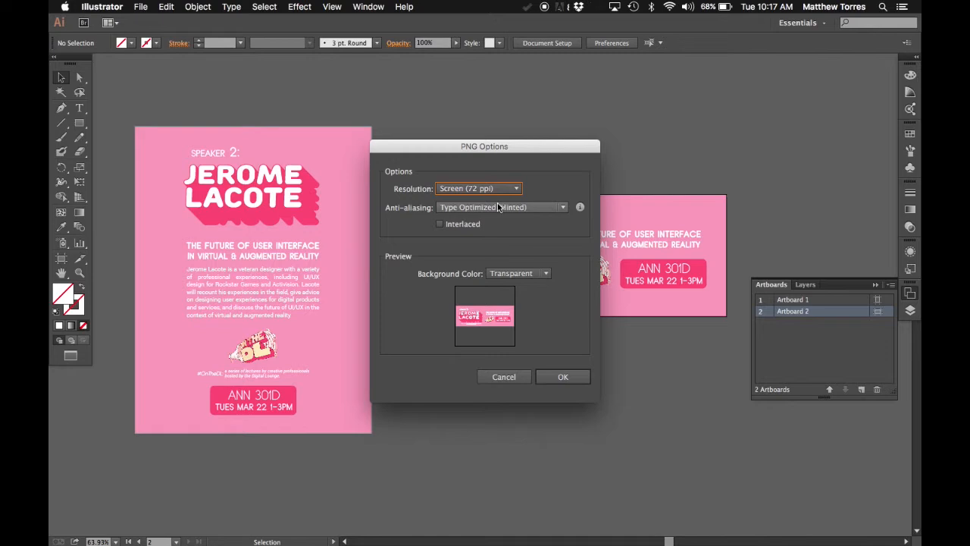
Step: Complete the artboard 2 export, and start a PNG export of artboard 1 with Use Artboards enabled and the range at 1
click(562, 377)
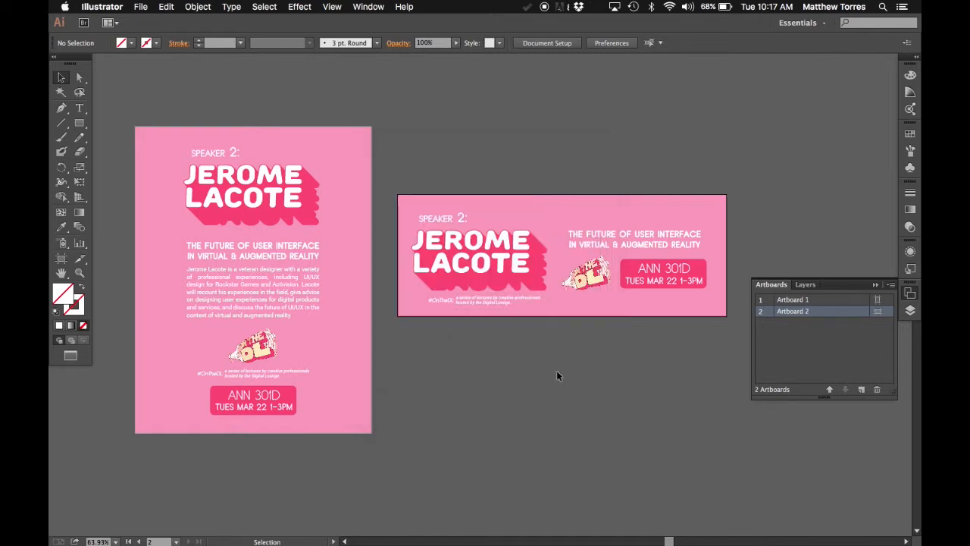
click(169, 6)
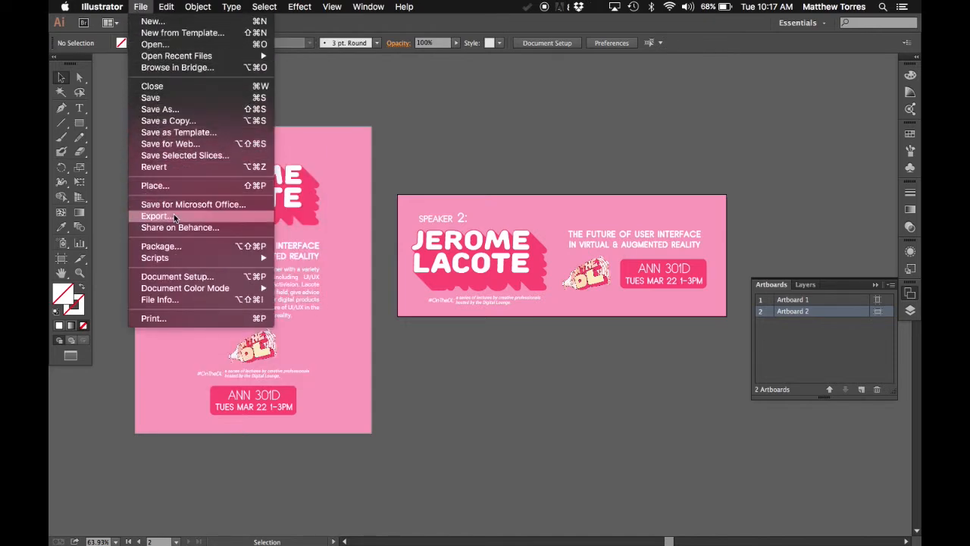
click(173, 216)
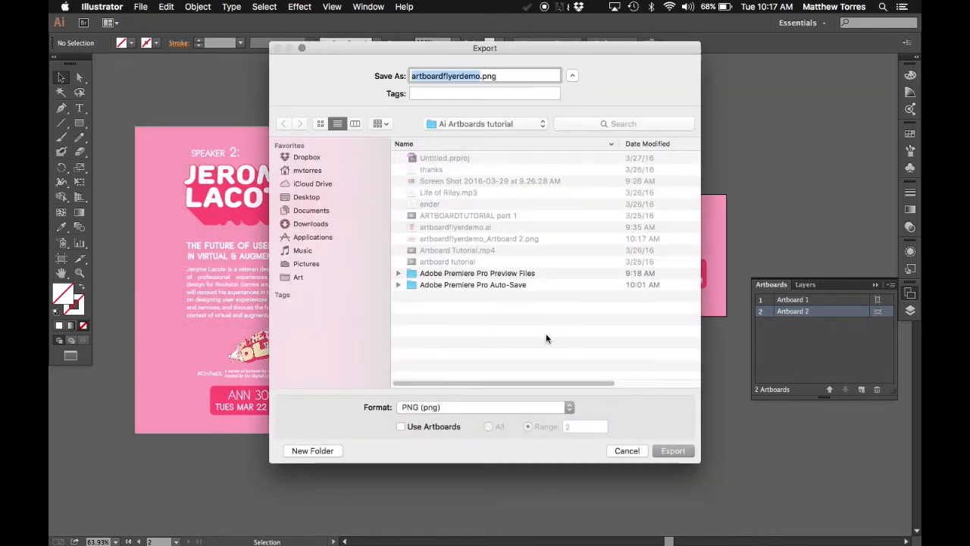
click(432, 427)
click(559, 429)
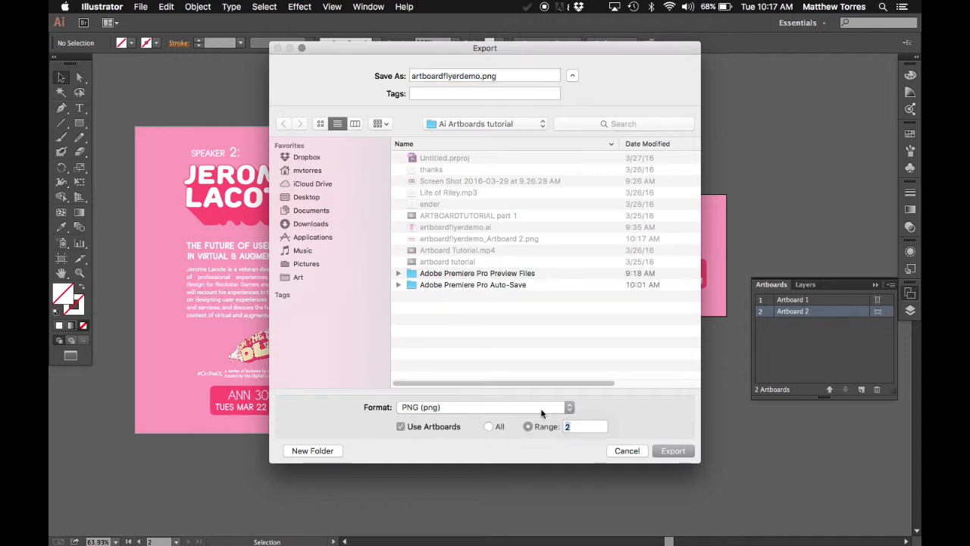
text(1)
click(676, 451)
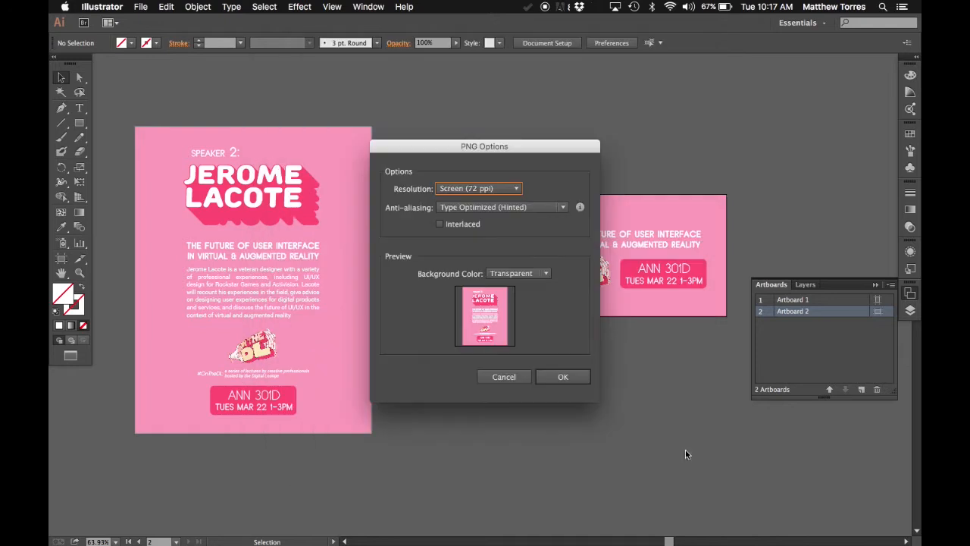
Step: Set the PNG resolution to High (300 ppi) and complete the flyer artboard's export
click(494, 193)
click(490, 229)
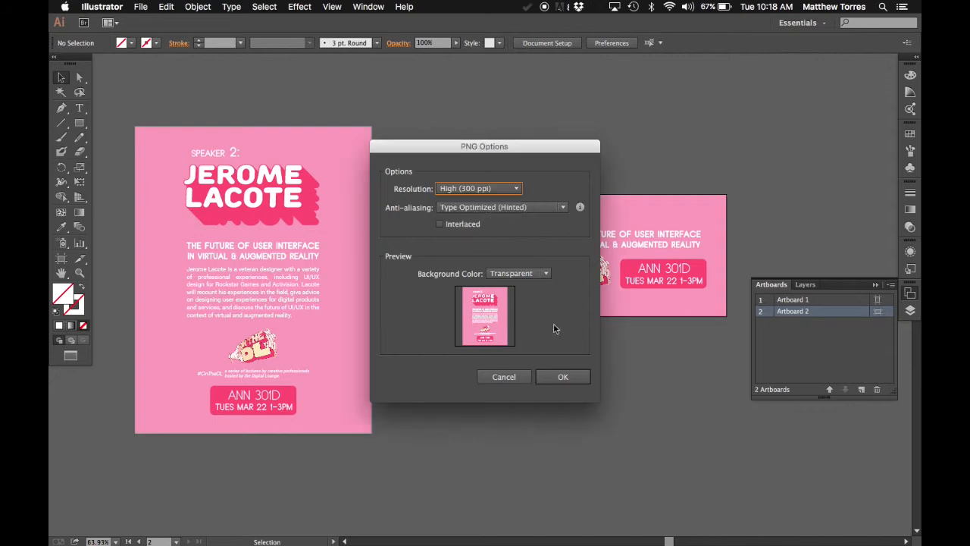
click(573, 385)
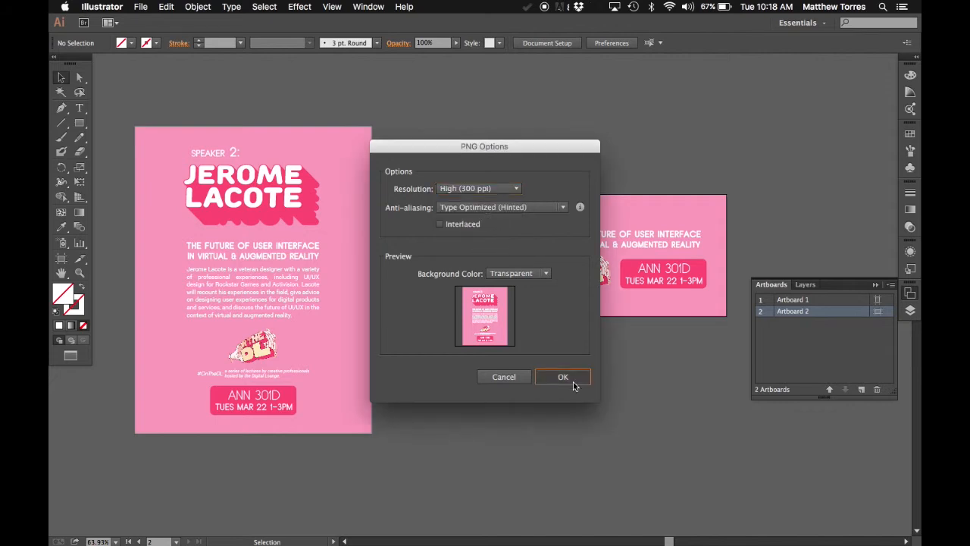
click(572, 380)
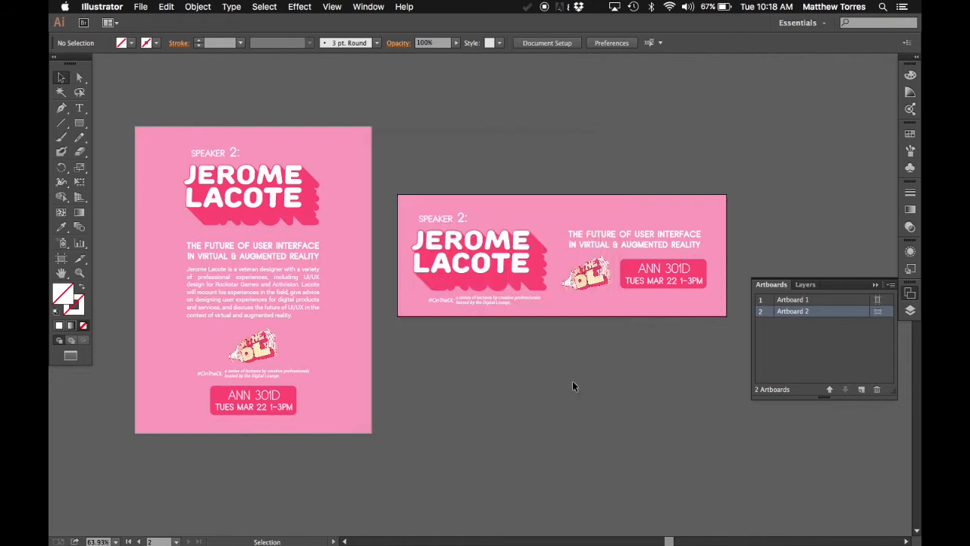
Step: Switch to Finder and preview the exported files artboardflyerdemo_Artboard 1.png and artboardflyerdemo_Artboard 2.png in the Ai Artboards tutorial folder
key(ctrl+Right)
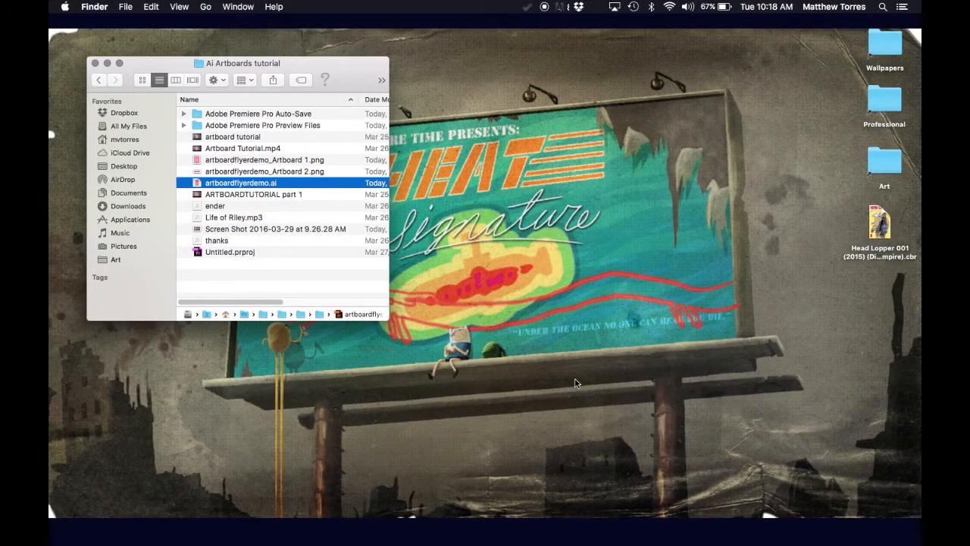
drag(271, 62, 310, 118)
click(321, 214)
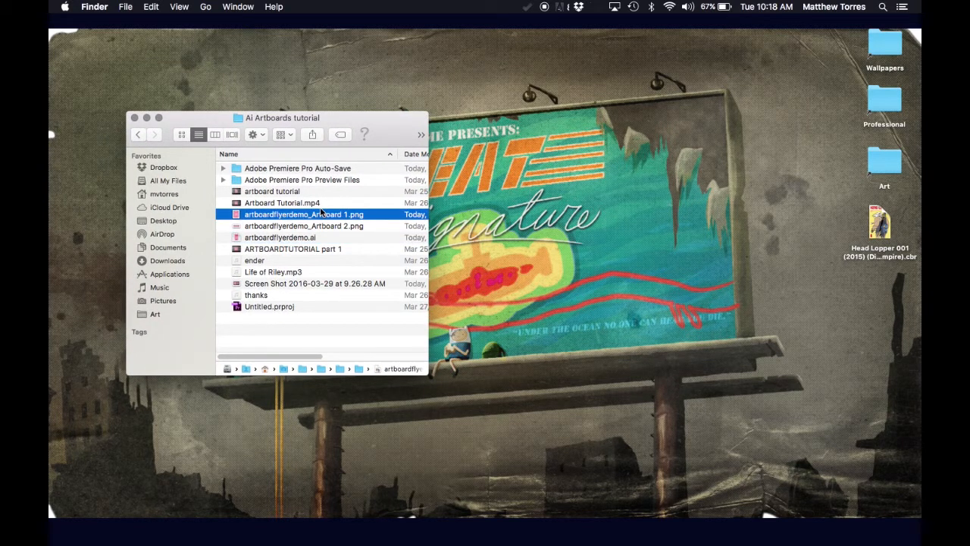
key(space)
key(Down)
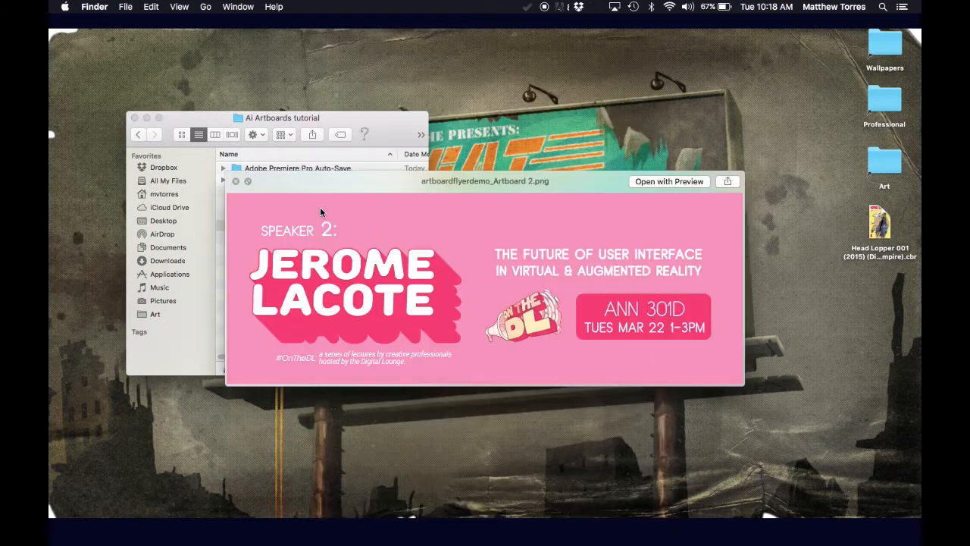